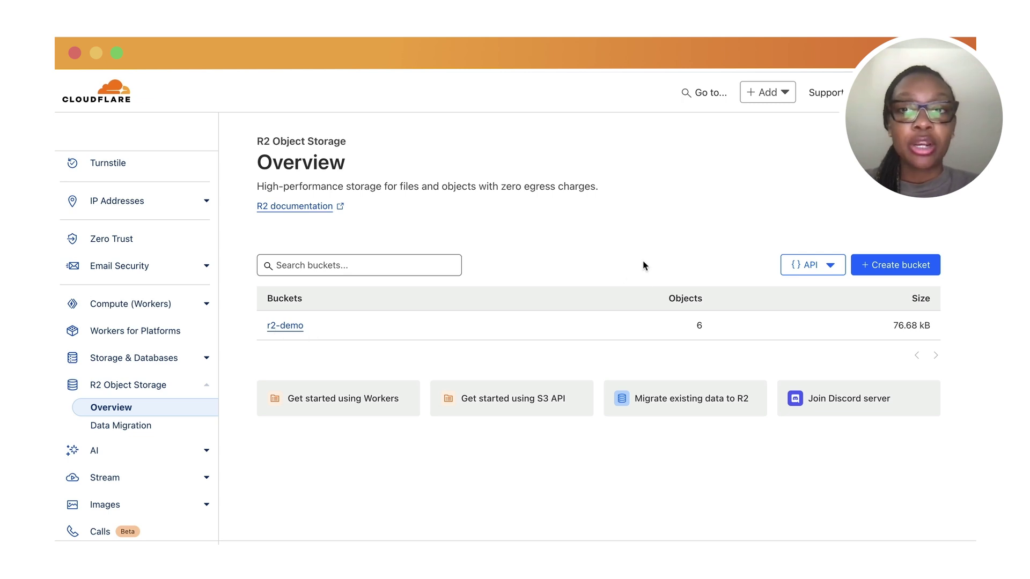
# Go to R2 API token management and begin creating a new API token.
pyautogui.click(804, 273)
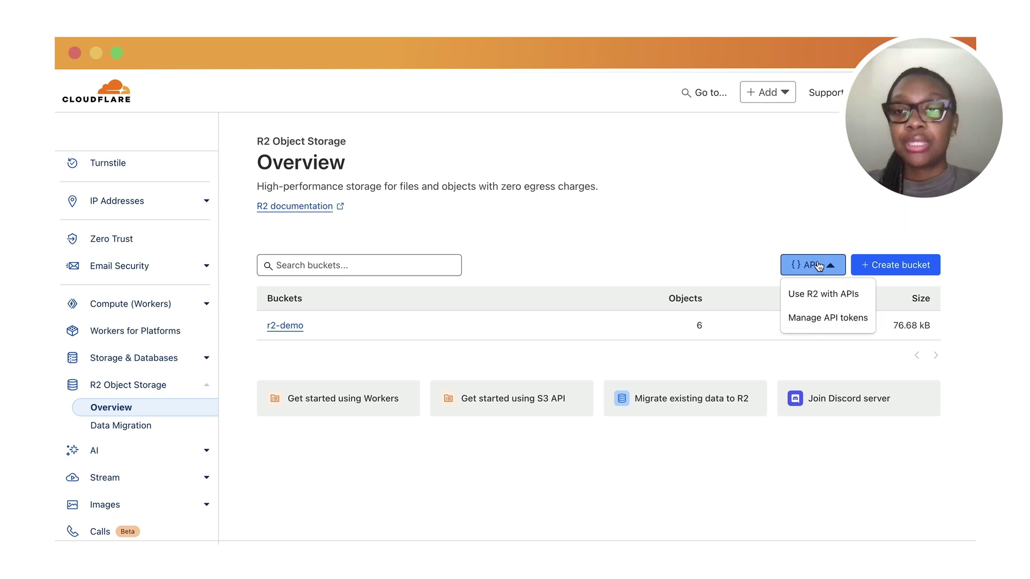
pyautogui.click(819, 321)
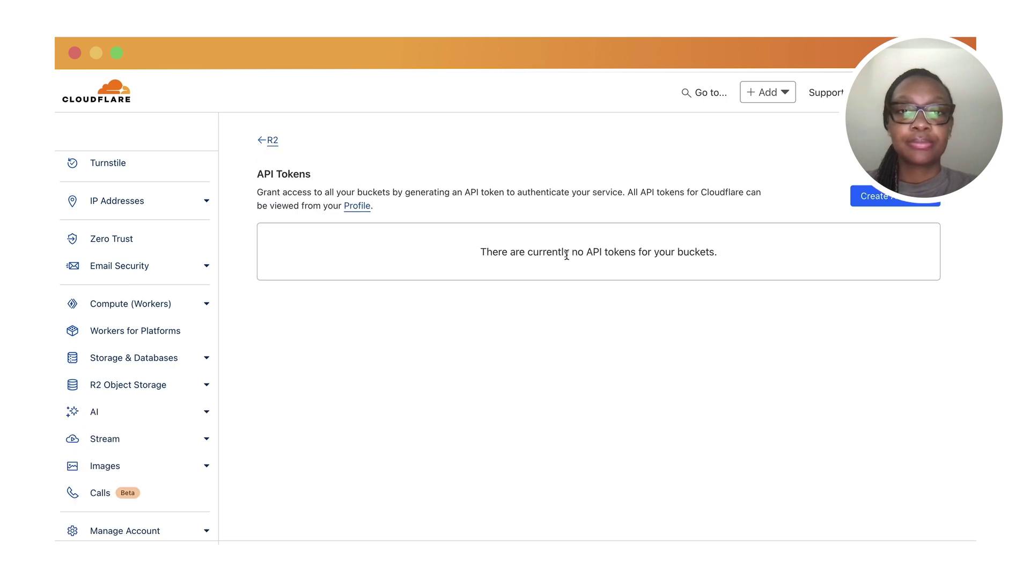
pyautogui.click(869, 199)
# Name the token Demo and give it Admin Read & Write permission.
pyautogui.click(356, 246)
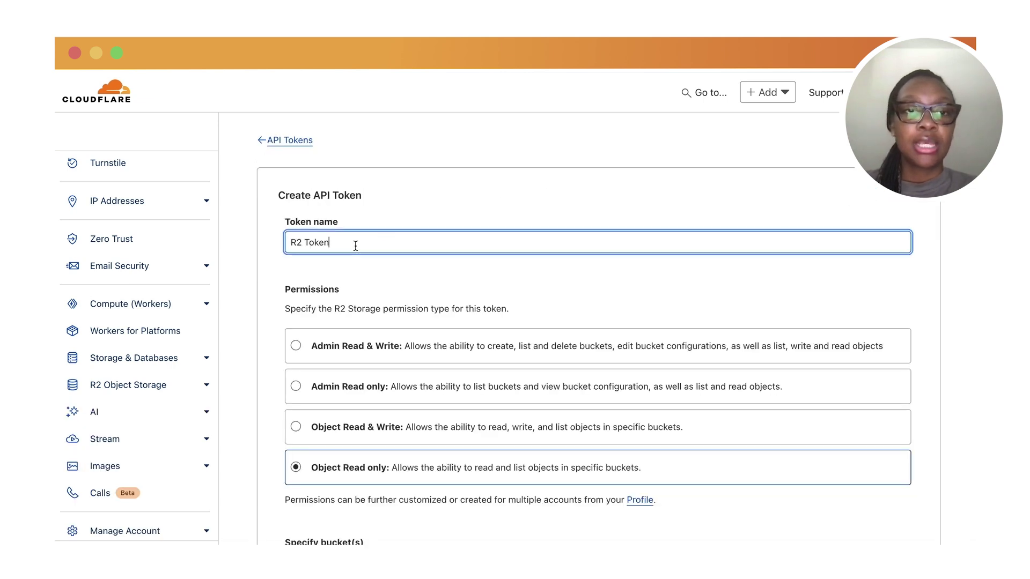
pyautogui.moveTo(356, 246); pyautogui.dragTo(254, 249)
pyautogui.write('Demo')
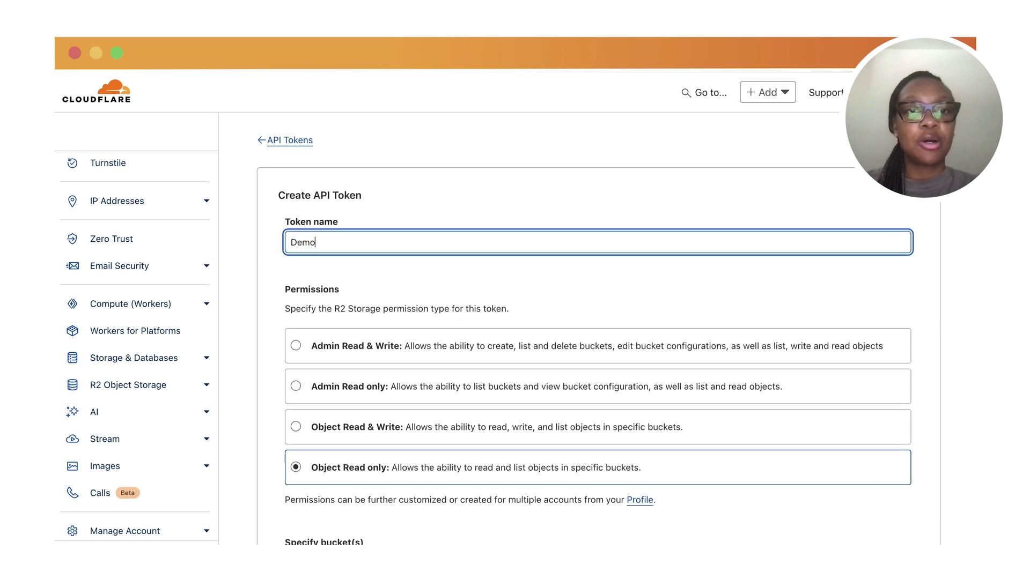
pyautogui.click(317, 273)
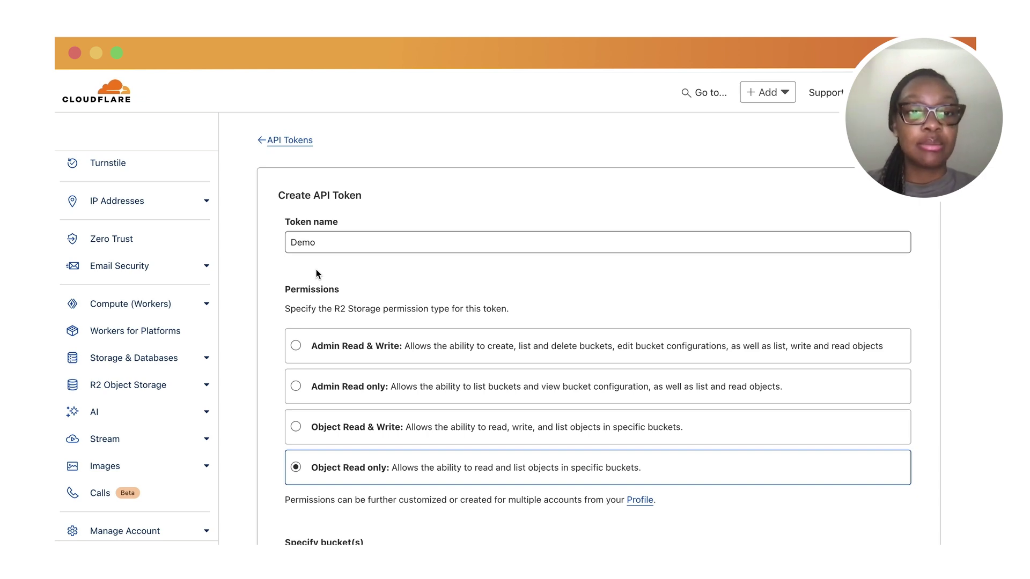
pyautogui.click(317, 348)
pyautogui.scroll(-5, 397, 340)
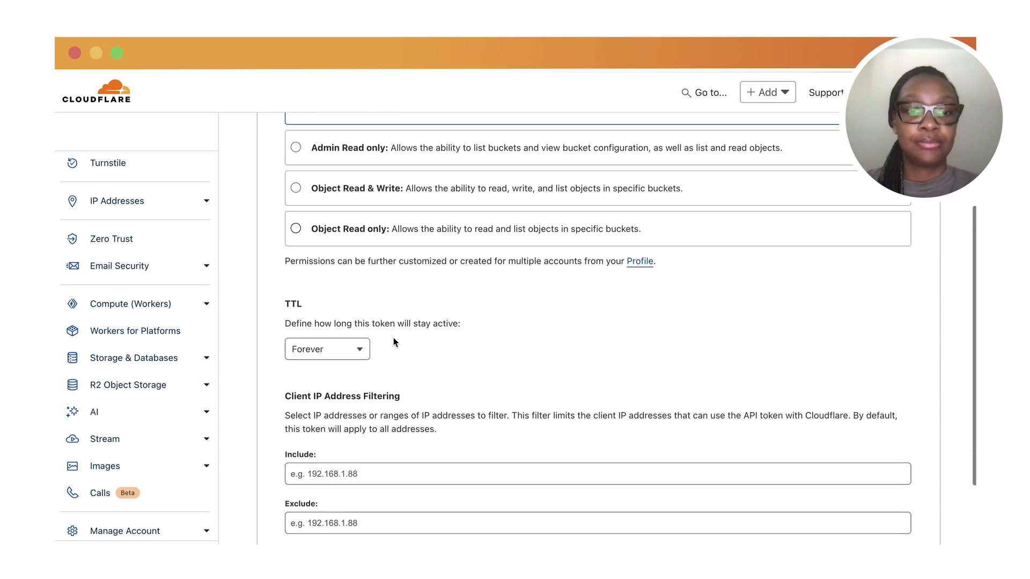
pyautogui.scroll(-2, 394, 342)
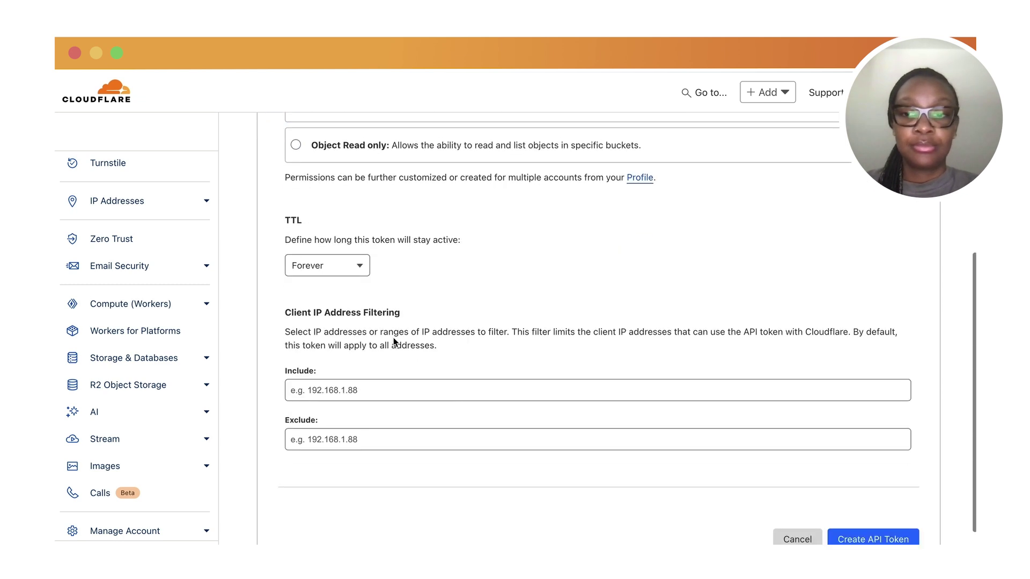
# Create the Demo API token.
pyautogui.click(883, 541)
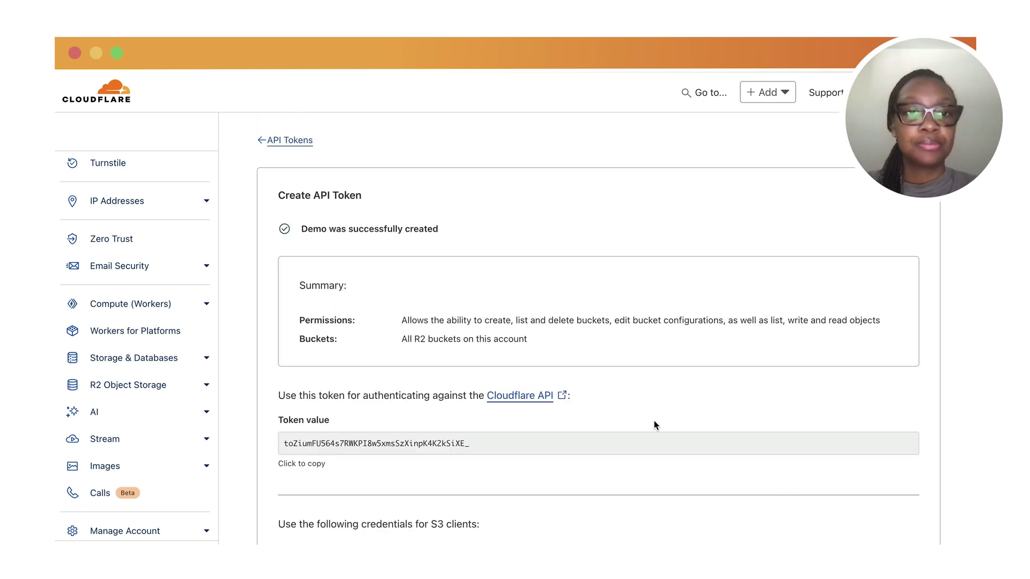
pyautogui.scroll(-1, 659, 429)
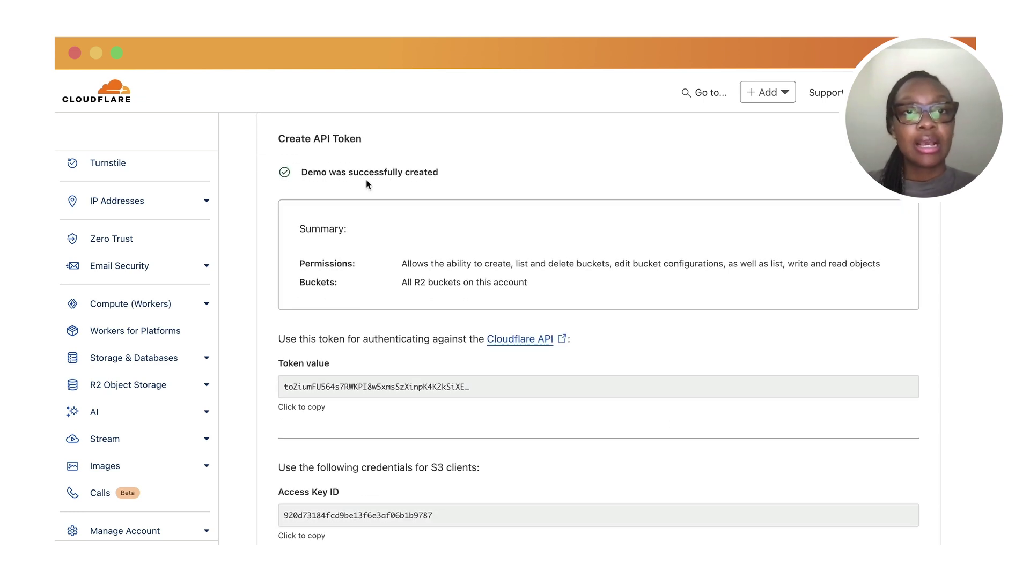
pyautogui.scroll(-3, 465, 302)
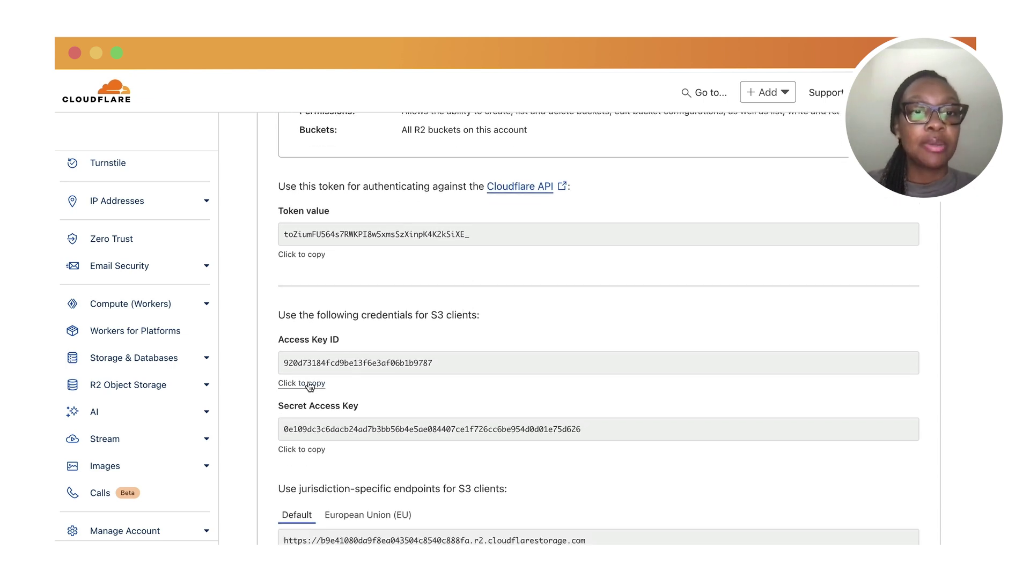
# Copy the S3 Access Key ID and Secret Access Key, then finish.
pyautogui.click(310, 384)
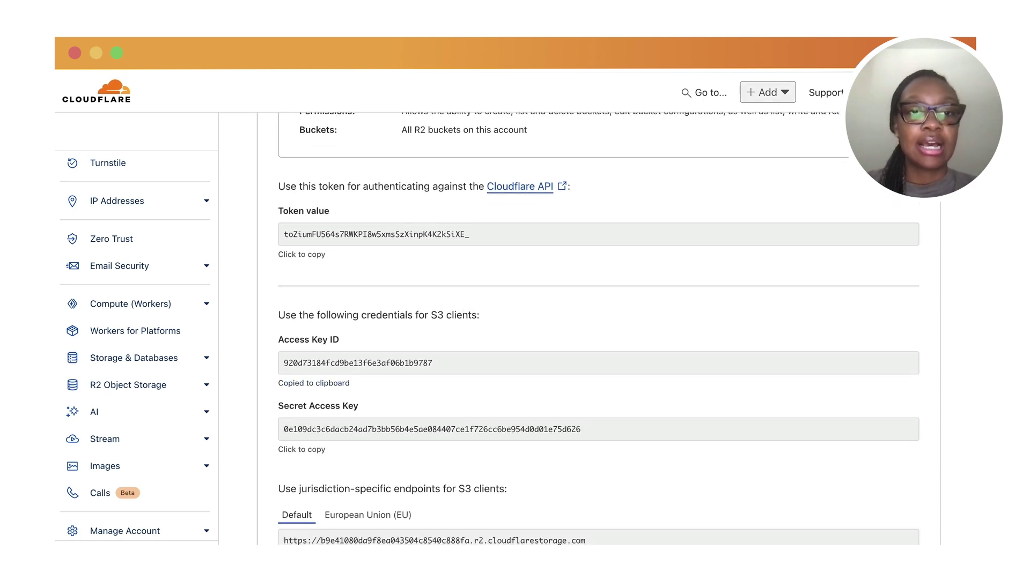
pyautogui.click(316, 452)
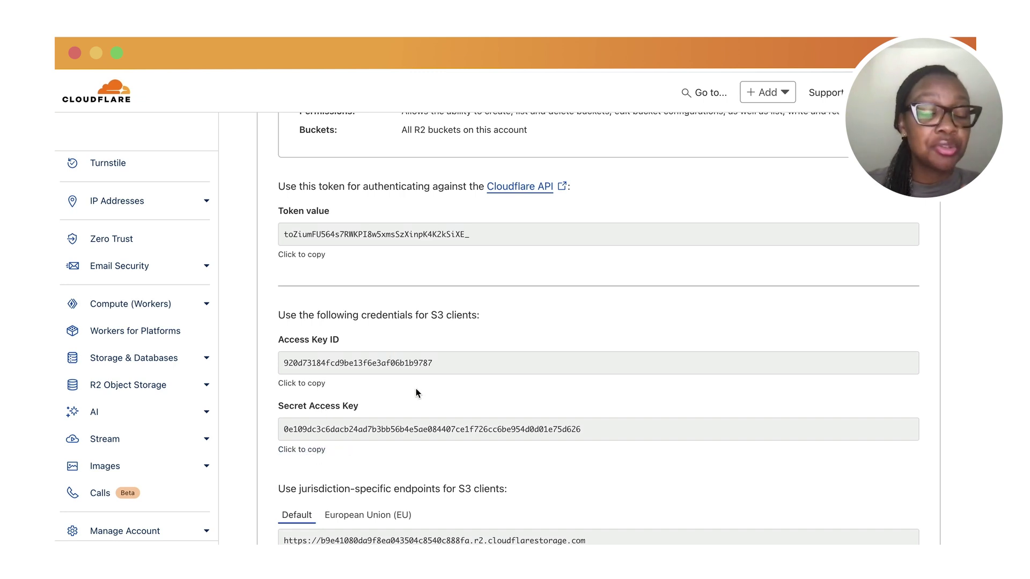
pyautogui.scroll(-3, 416, 390)
pyautogui.scroll(-3, 417, 393)
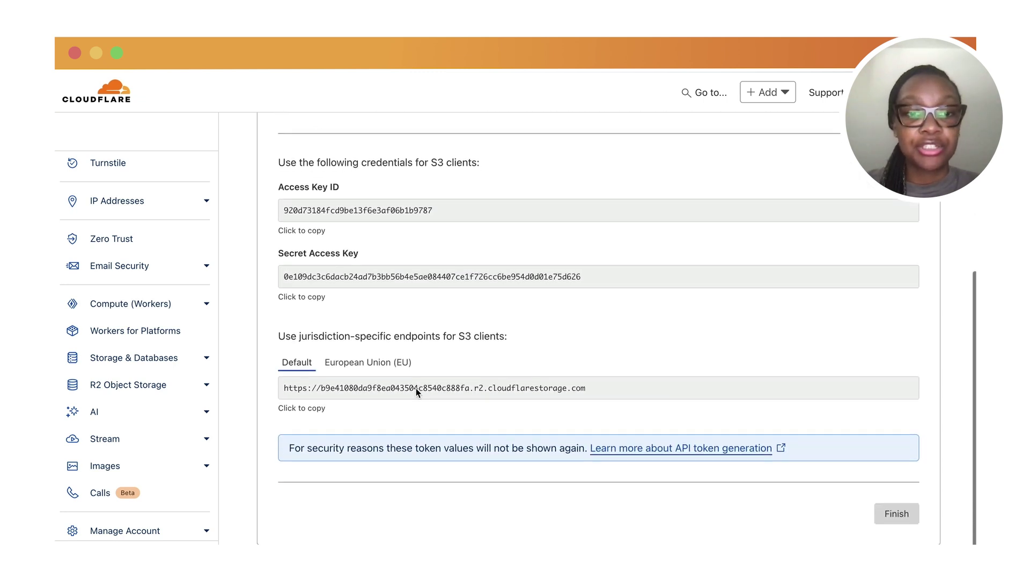
pyautogui.click(895, 514)
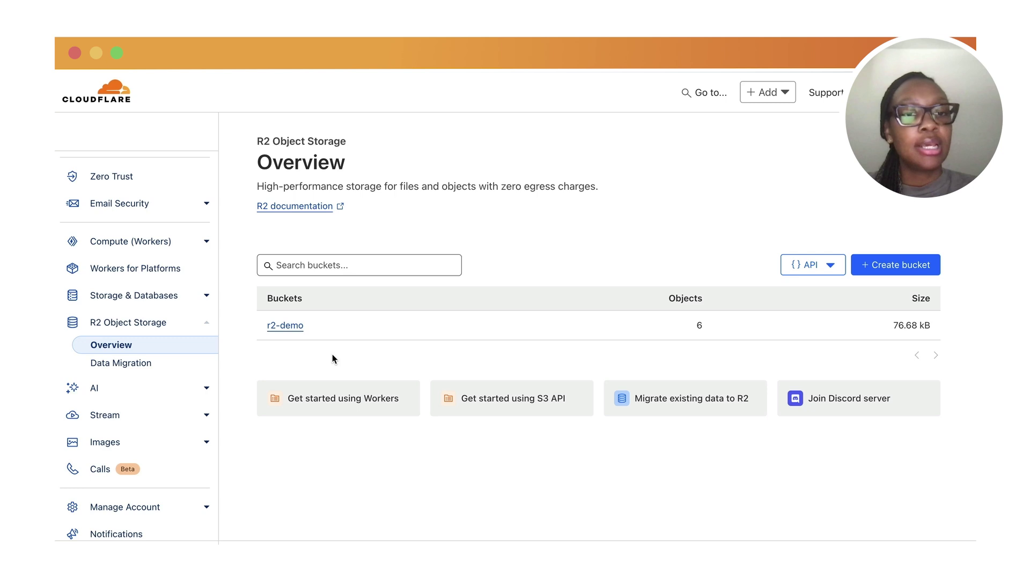
# Open Data Migration and start a new file migration into R2.
pyautogui.click(118, 365)
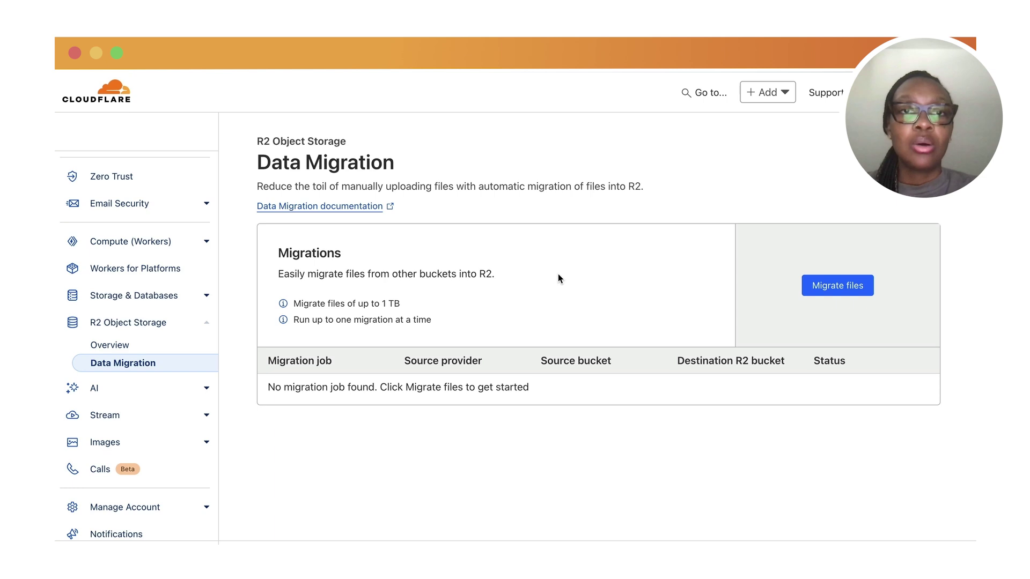
pyautogui.click(846, 289)
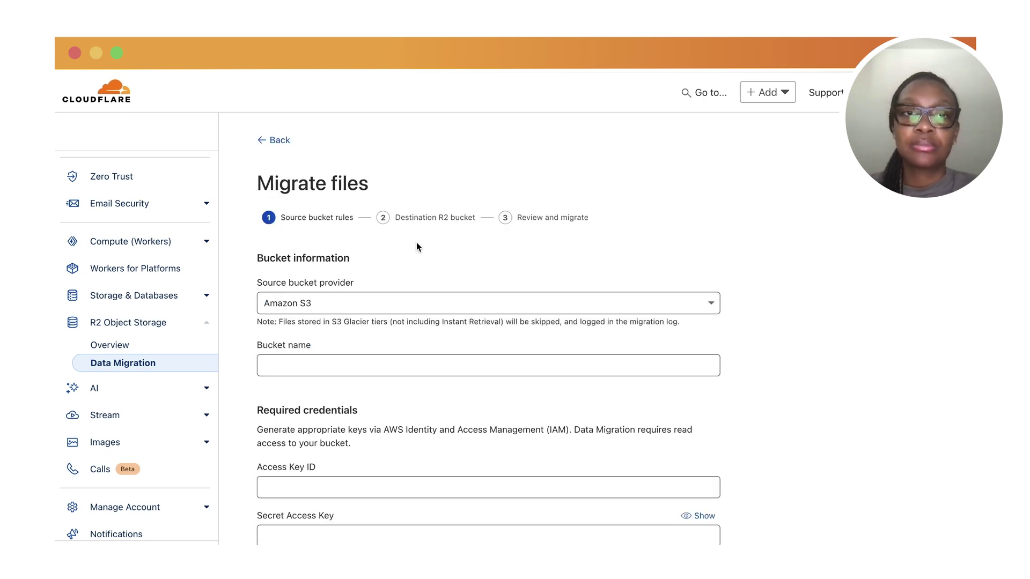
pyautogui.scroll(-1, 428, 260)
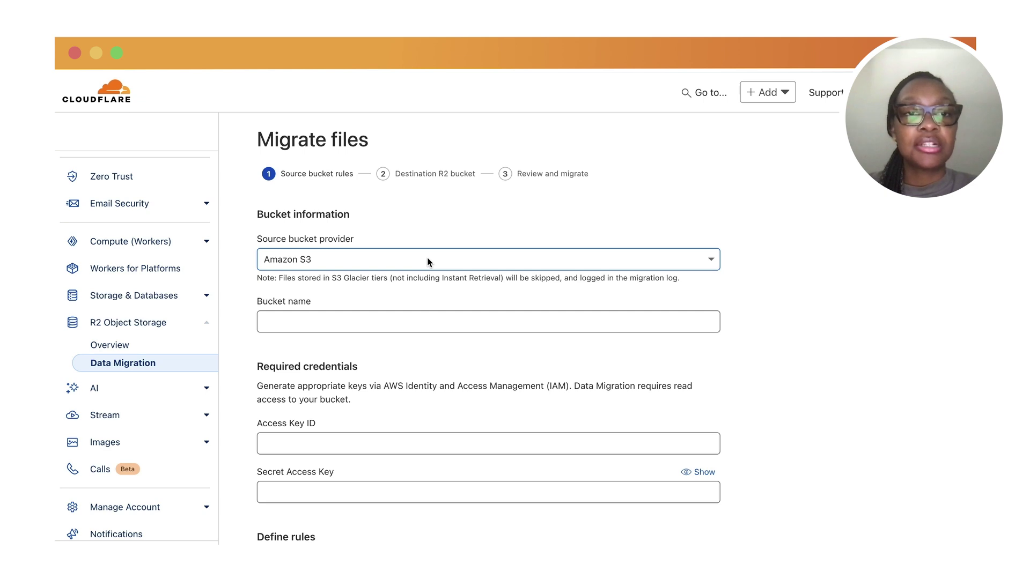
# Set Amazon S3 as the source provider with bucket name aws-to-r2-migrator.
pyautogui.click(378, 261)
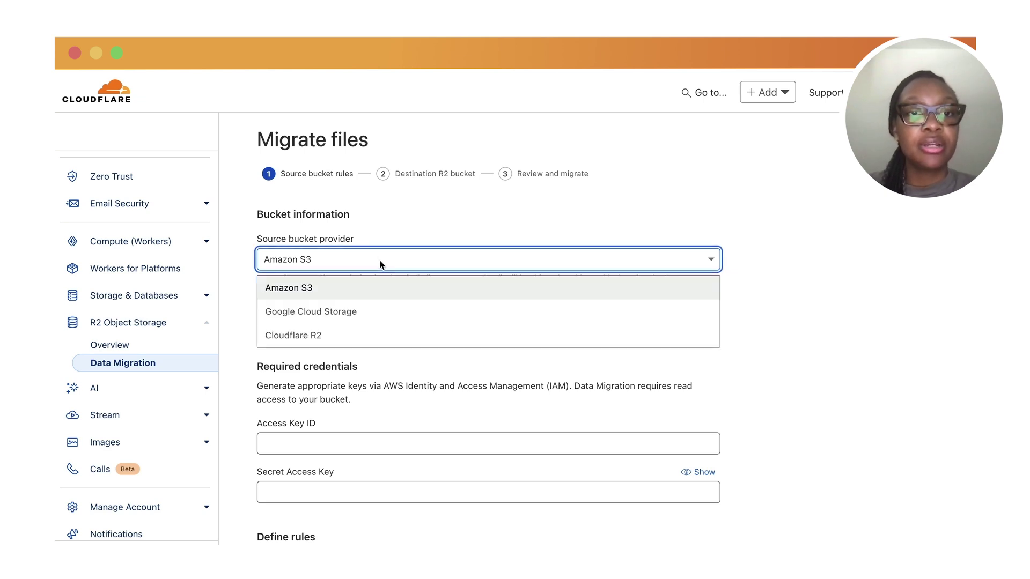
pyautogui.click(361, 292)
pyautogui.click(332, 318)
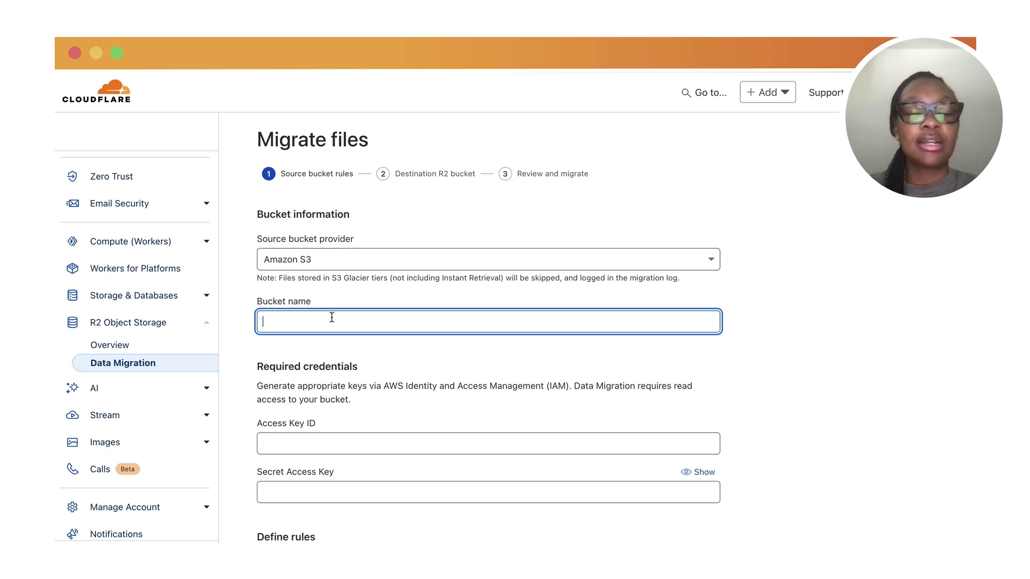
pyautogui.write('aw')
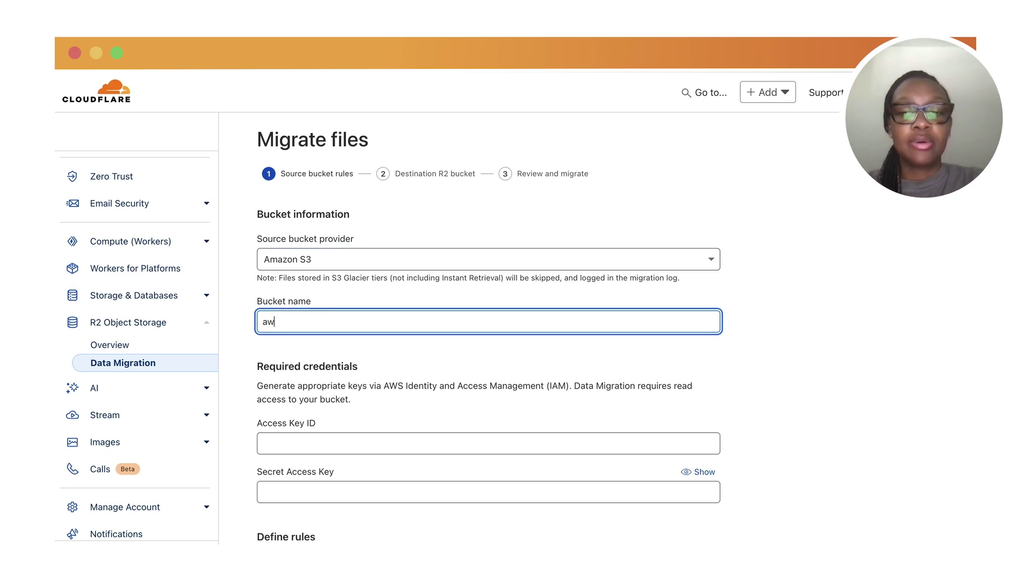
pyautogui.write('s-to-')
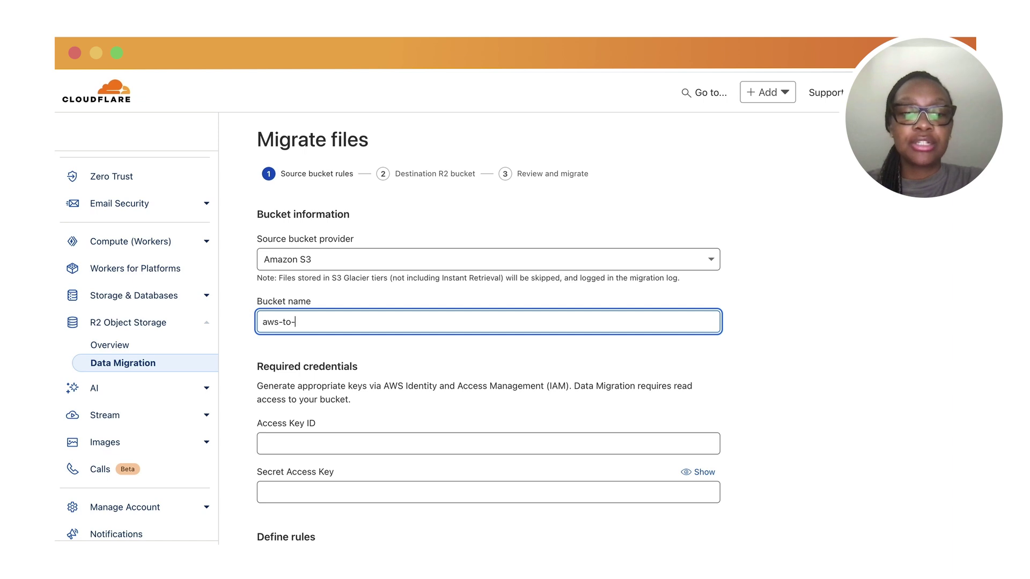
pyautogui.write('r2-')
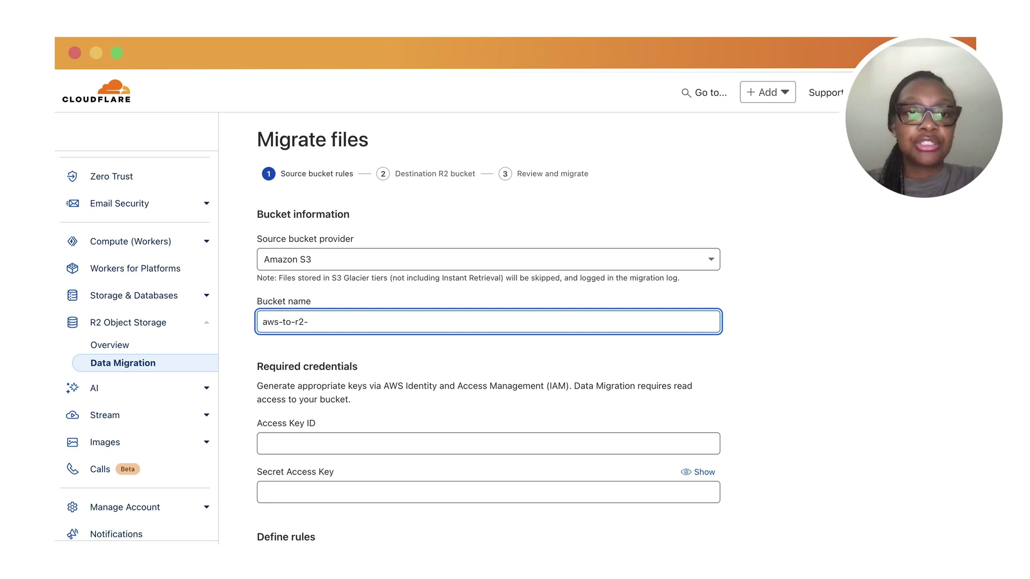
pyautogui.write('migr')
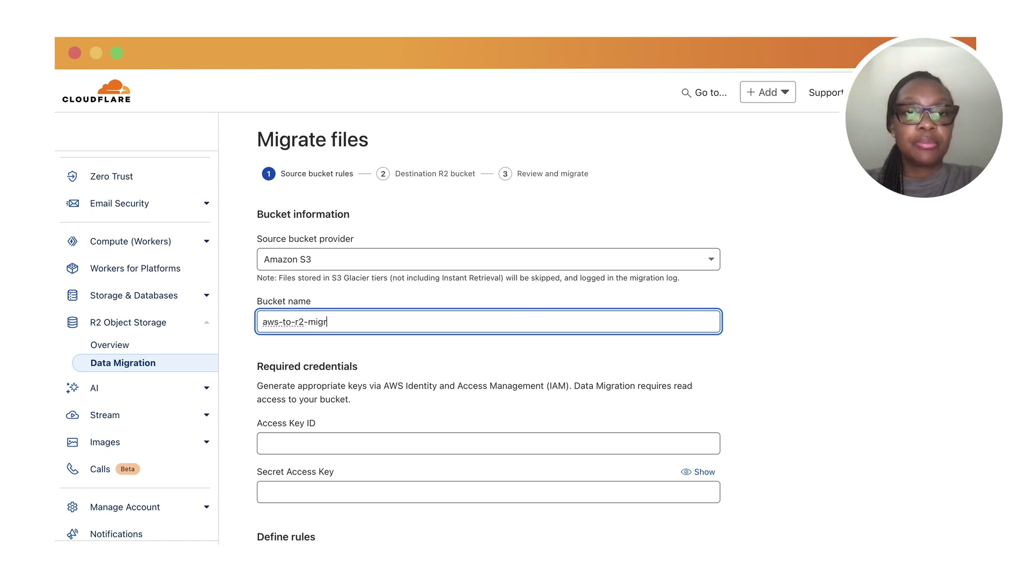
pyautogui.write('ator')
pyautogui.click(391, 355)
pyautogui.scroll(-3, 391, 355)
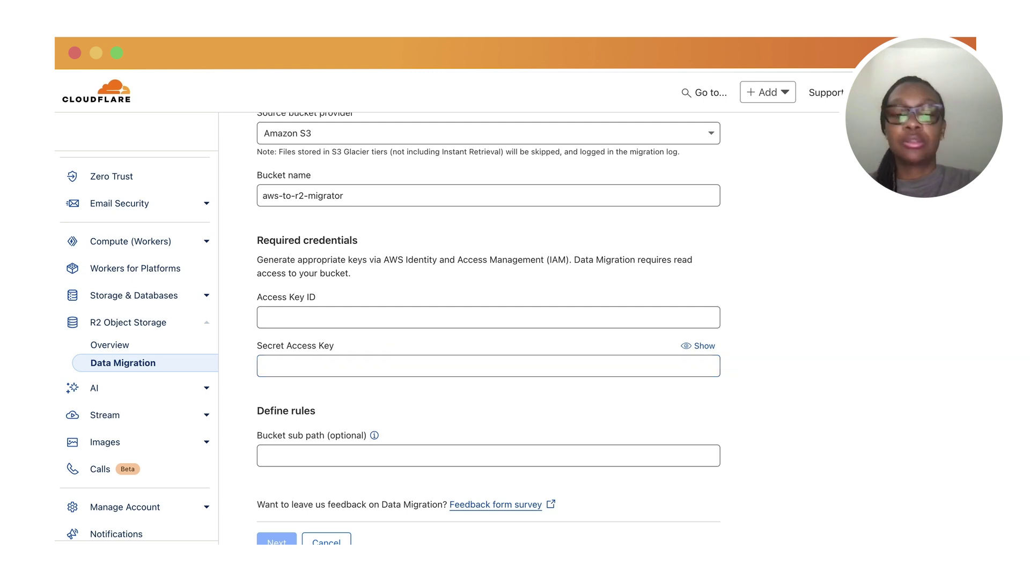
# Paste the AWS Access Key ID and Secret Access Key and continue to the destination step.
pyautogui.click(320, 316)
pyautogui.press('super+v')
pyautogui.click(411, 363)
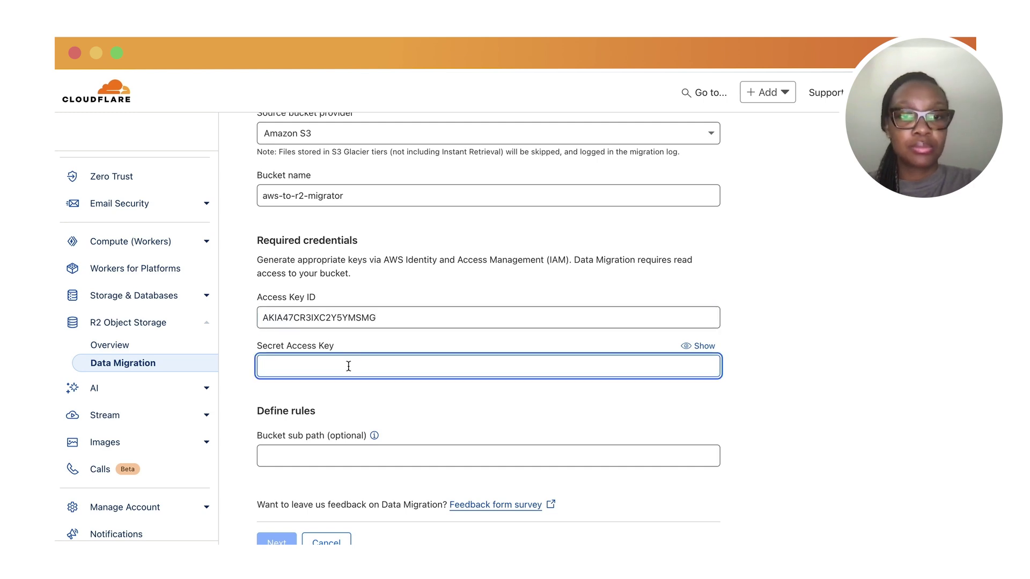
pyautogui.press('super+v')
pyautogui.click(491, 427)
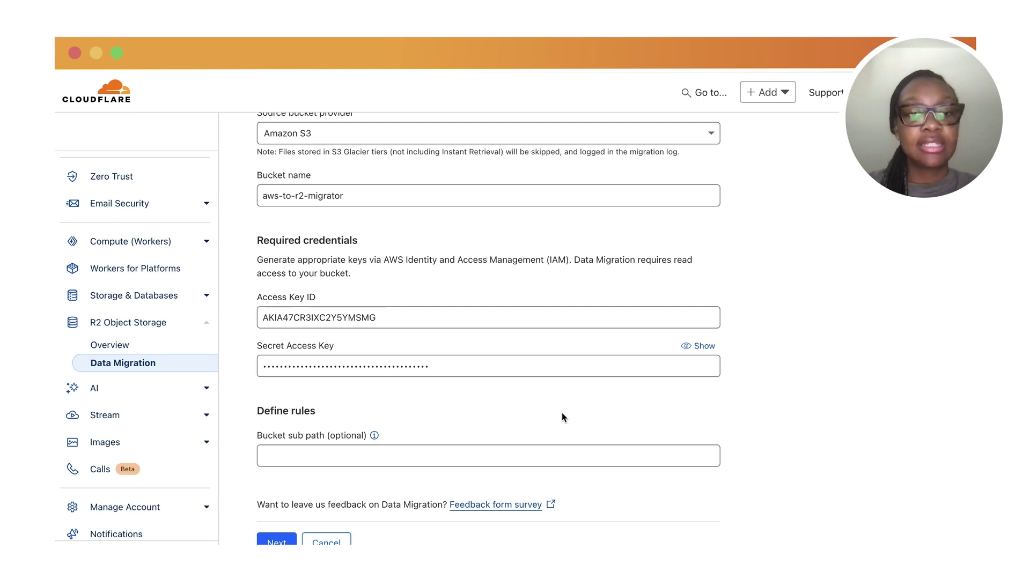
pyautogui.scroll(-1, 562, 416)
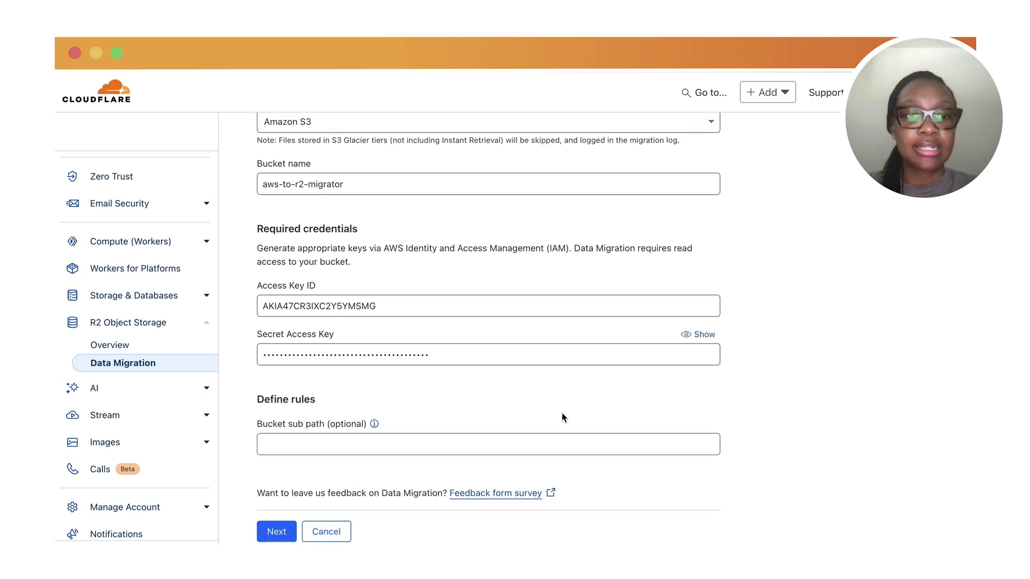
pyautogui.scroll(-1, 561, 416)
pyautogui.click(271, 518)
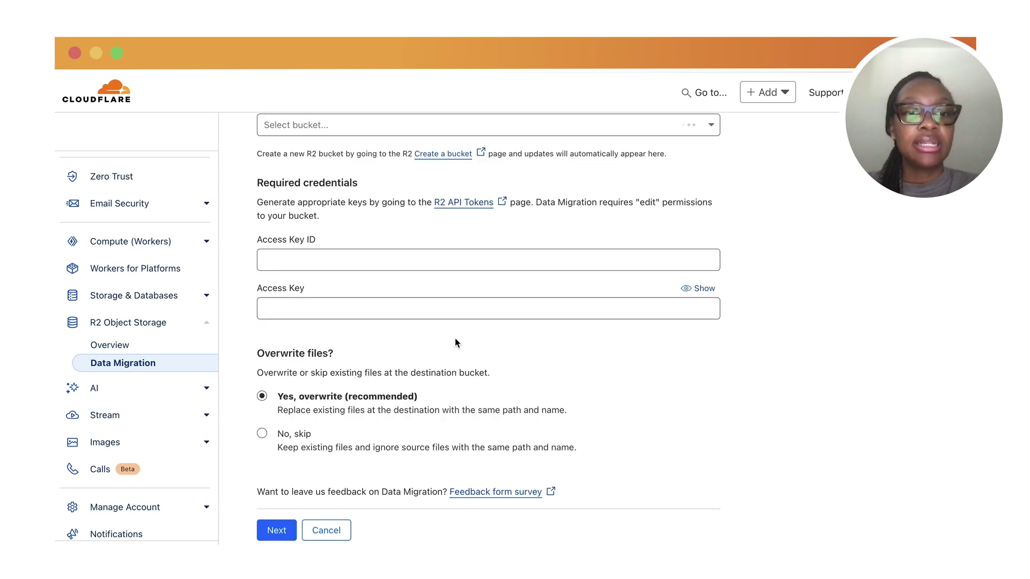
# Choose r2-demo as the destination bucket.
pyautogui.scroll(6, 455, 340)
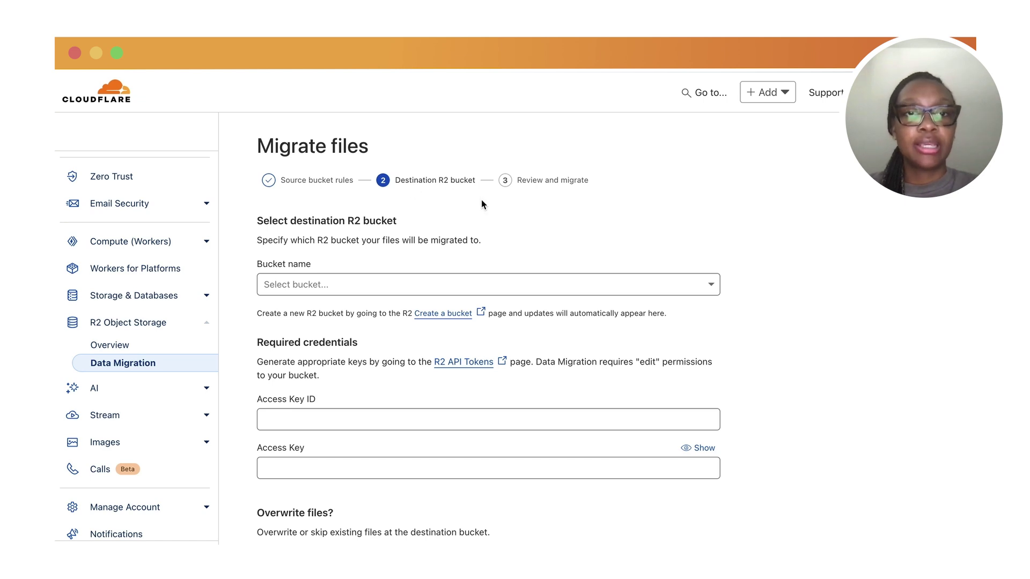
pyautogui.click(397, 283)
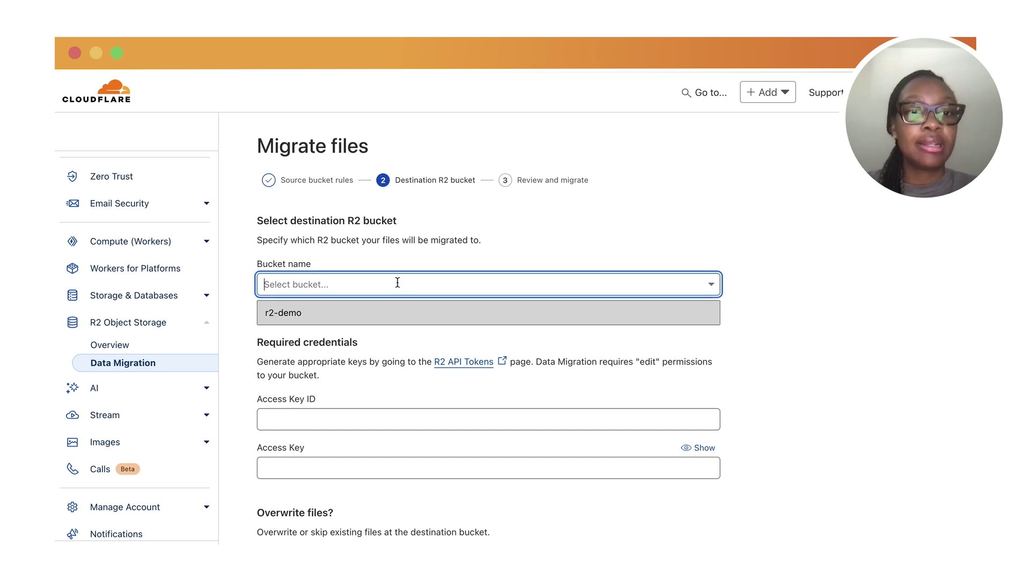
pyautogui.click(366, 321)
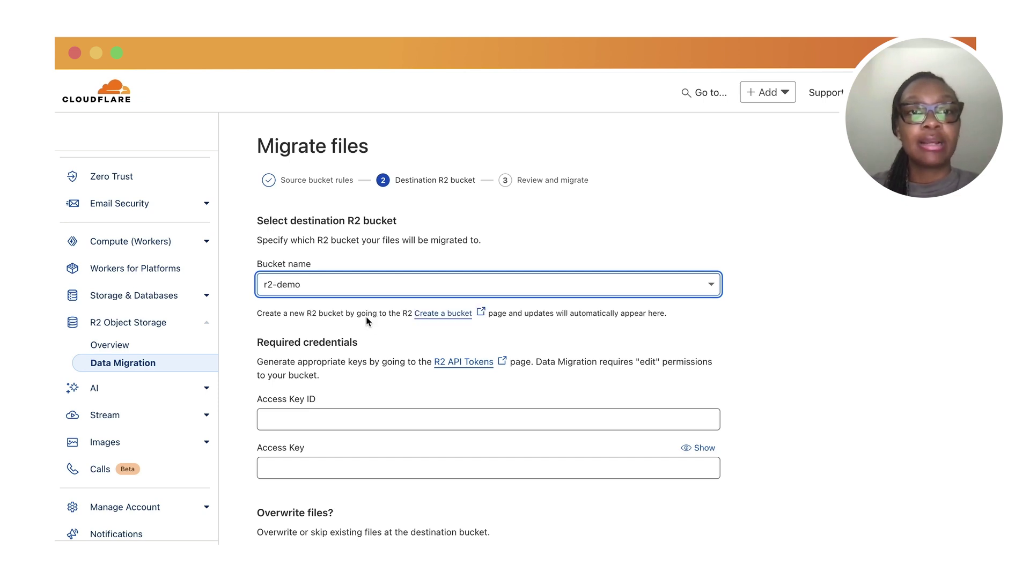
pyautogui.scroll(-1, 367, 321)
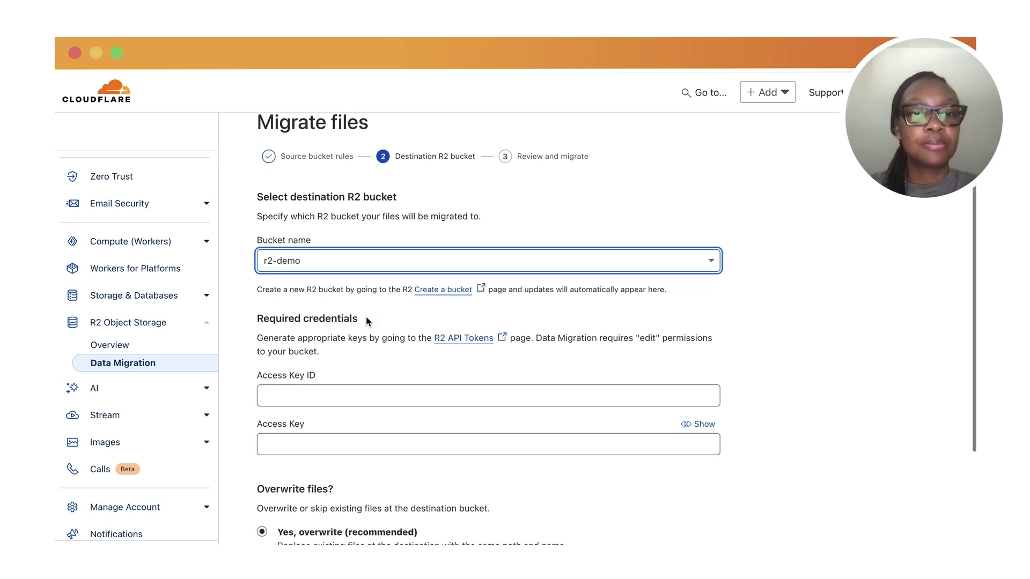
# Paste the R2 Access Key ID and secret access key, keeping overwrite set to Yes.
pyautogui.click(295, 403)
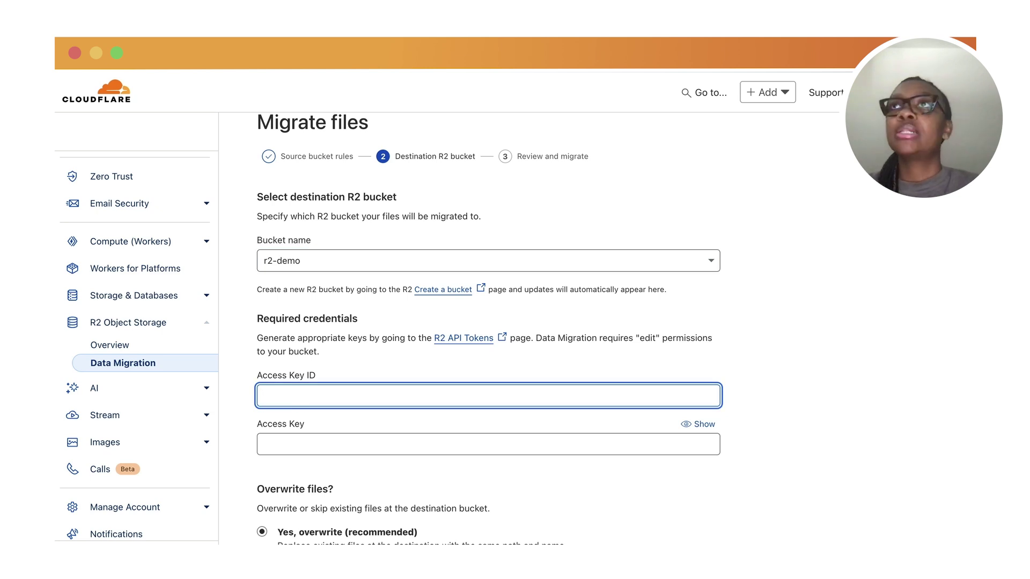
pyautogui.press('super+Tab')
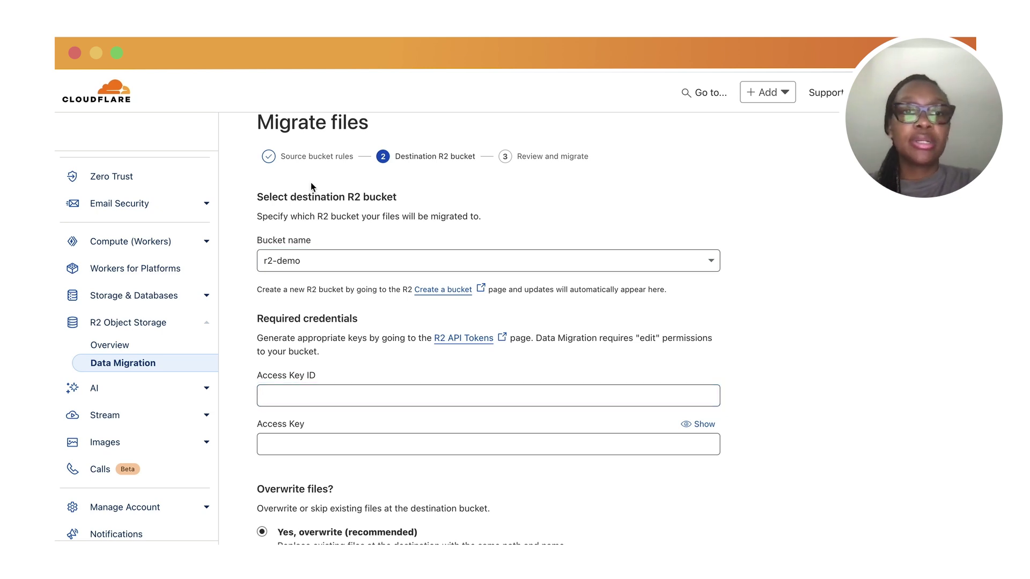
pyautogui.click(278, 396)
pyautogui.hotkey('ctrl', 'v')
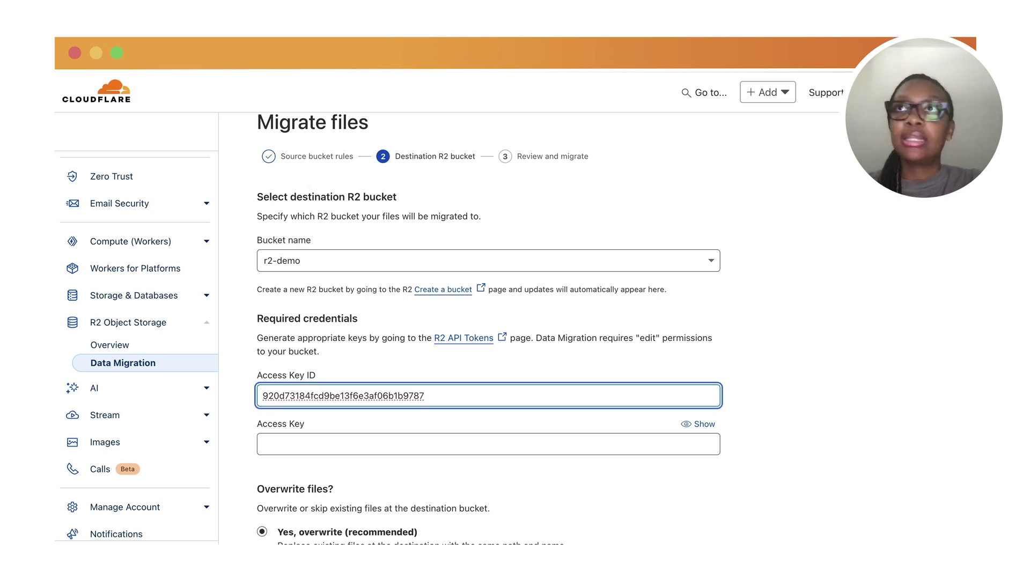
pyautogui.press('super+Tab')
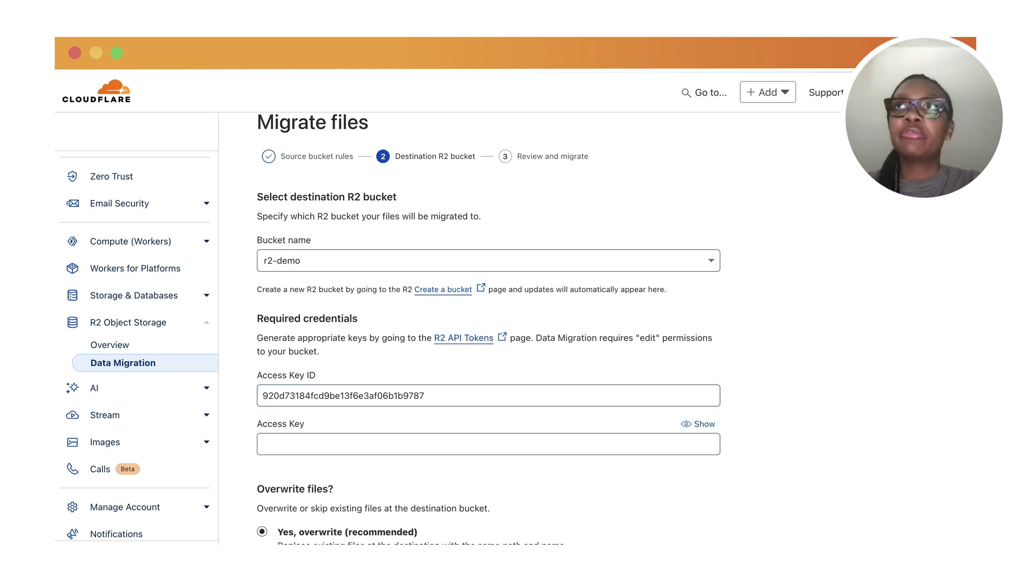
pyautogui.click(306, 445)
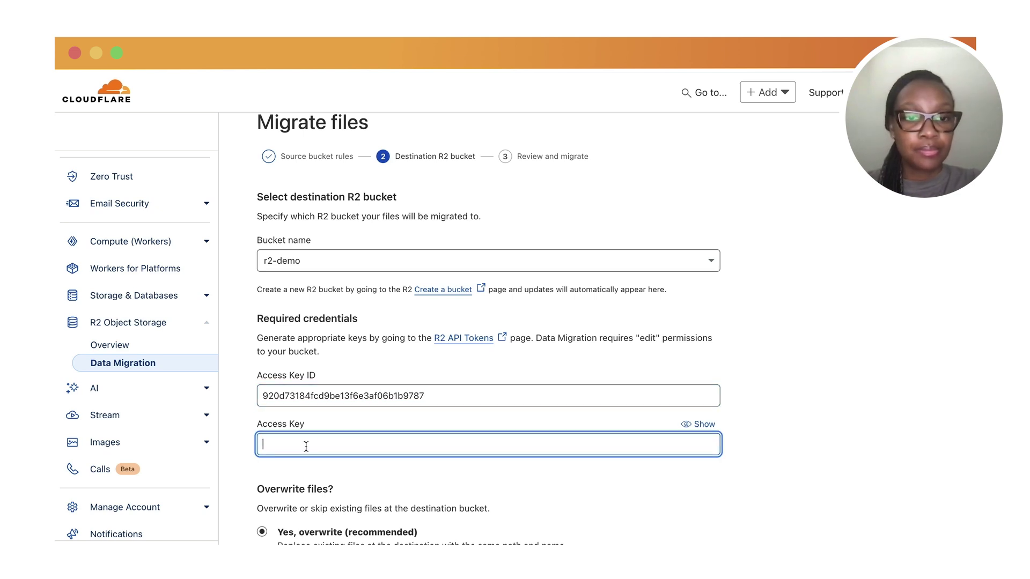
pyautogui.press('super+v')
pyautogui.click(645, 494)
pyautogui.scroll(-3, 644, 495)
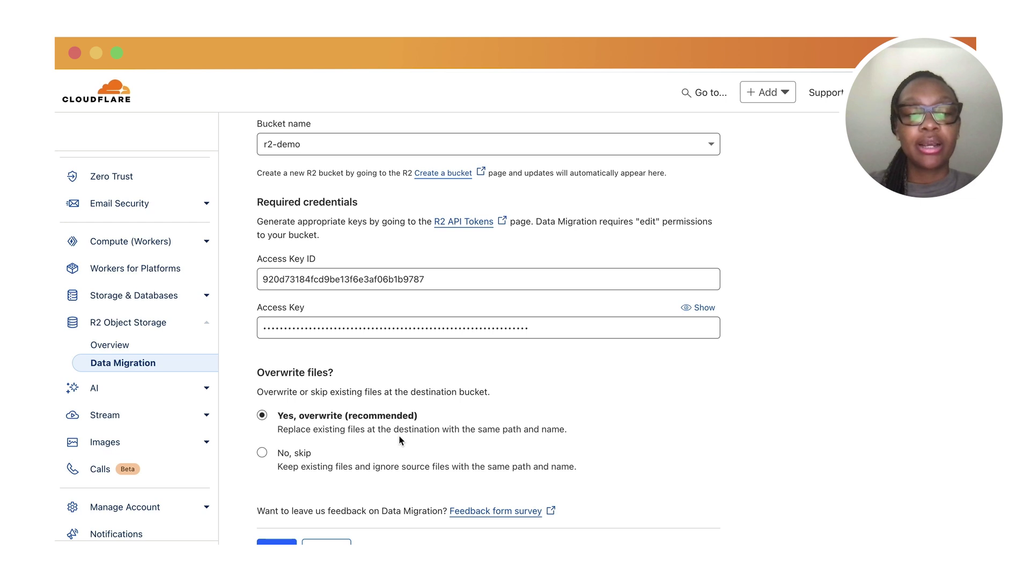
pyautogui.scroll(-1, 381, 455)
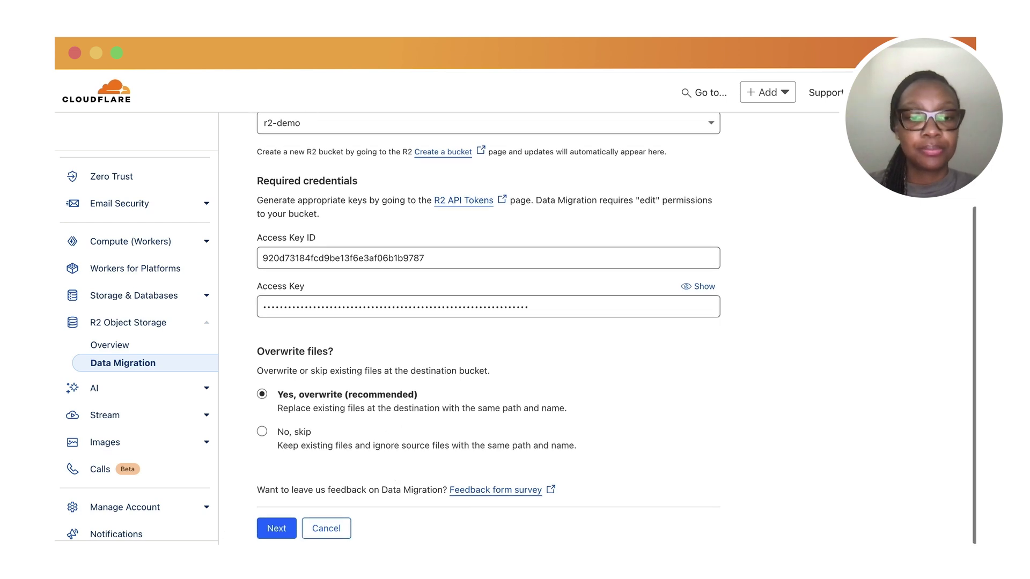
# Advance to Review and migrate and check both buckets' credentials show Valid.
pyautogui.click(277, 523)
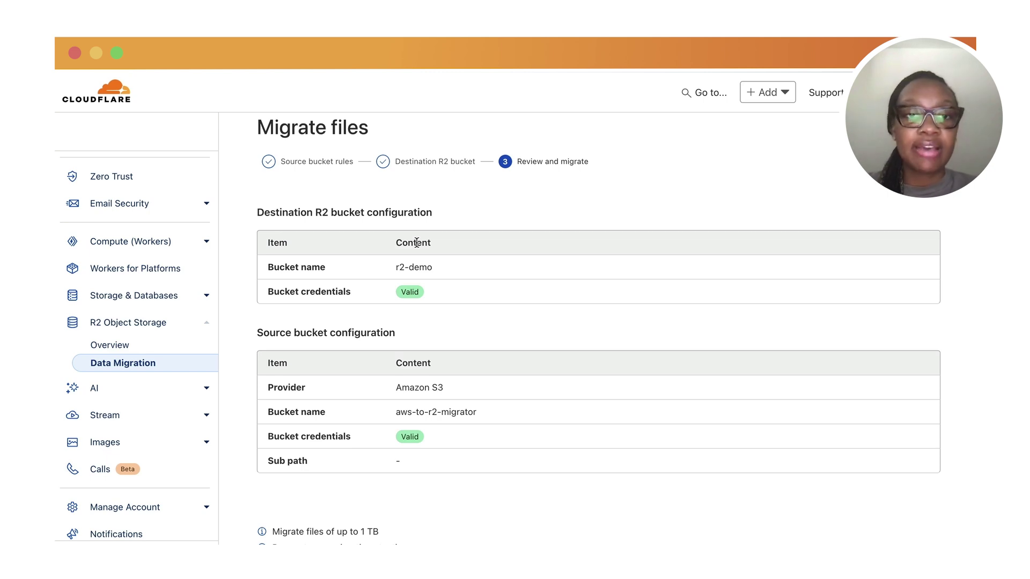
pyautogui.scroll(-1, 465, 346)
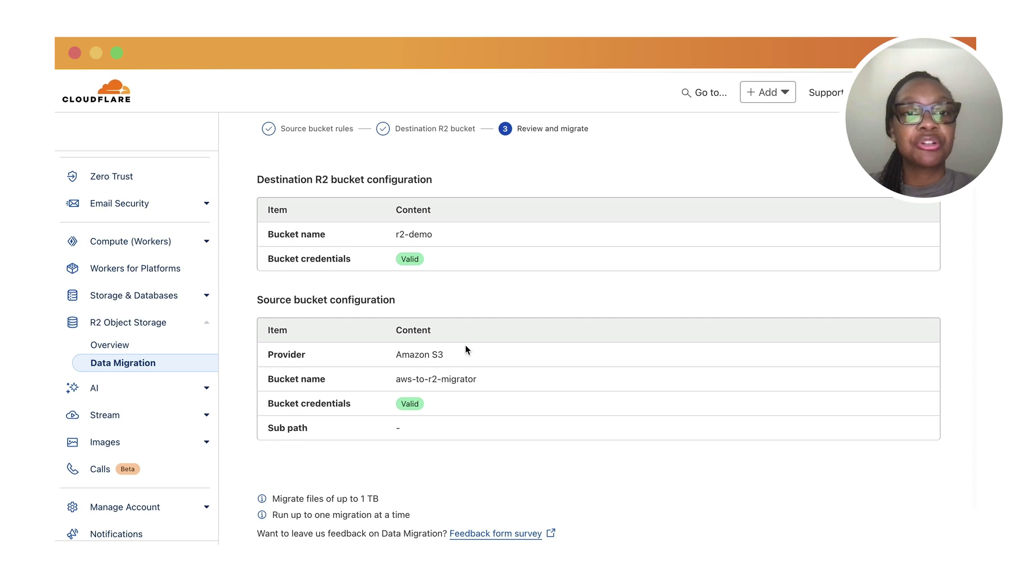
pyautogui.scroll(-1, 465, 346)
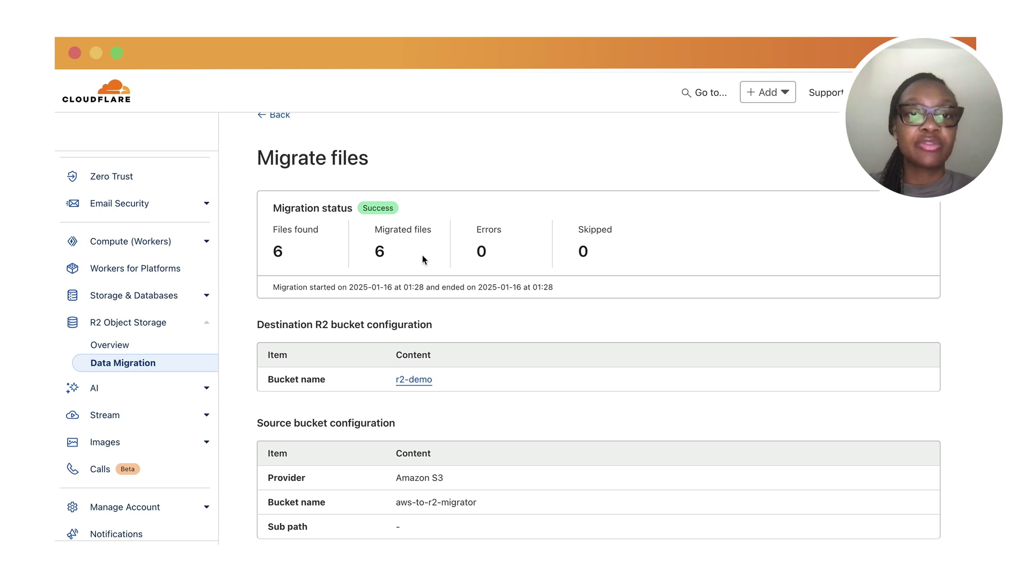
# Scroll to the migration log showing the 'The migration was started.' entry.
pyautogui.scroll(-5, 423, 255)
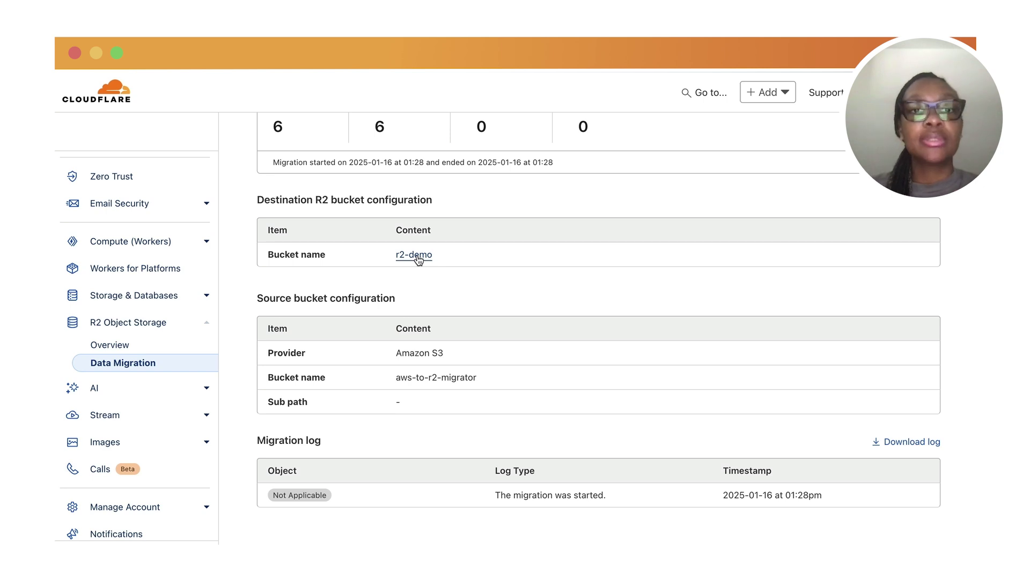
pyautogui.scroll(-1, 462, 358)
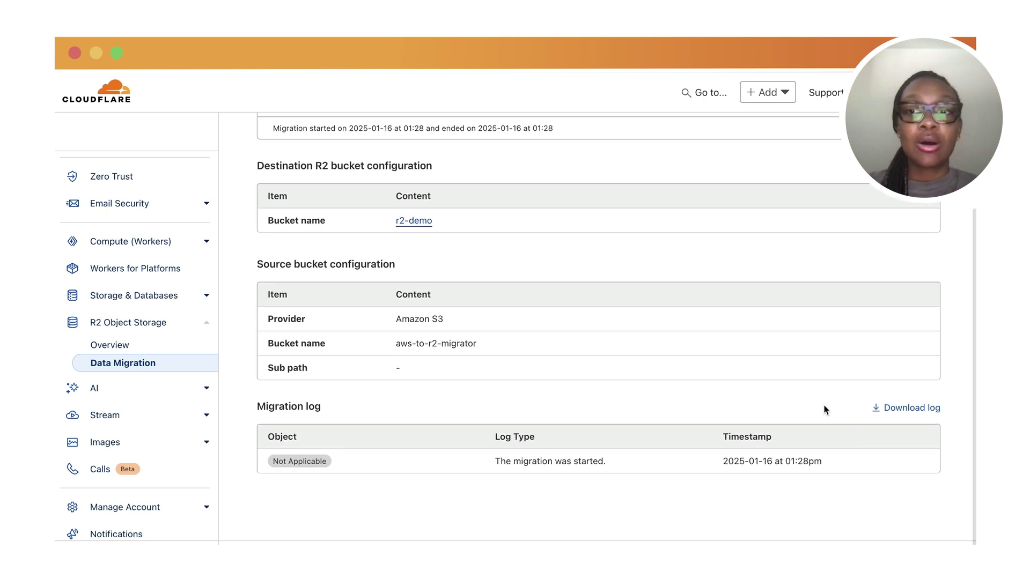